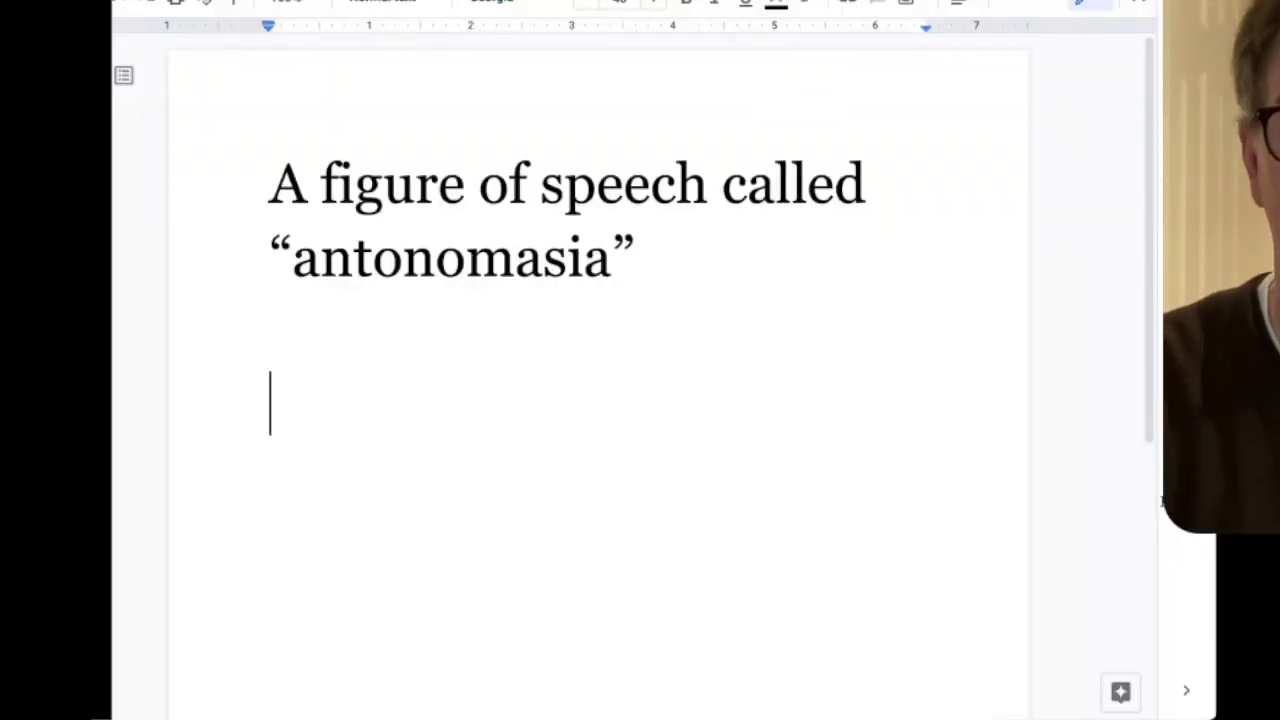
Step: Replace the placeholder 'fdfasdf' with the quote “It may be that Johnson will dance rings round the Labour leader…”
key(shift+Up)
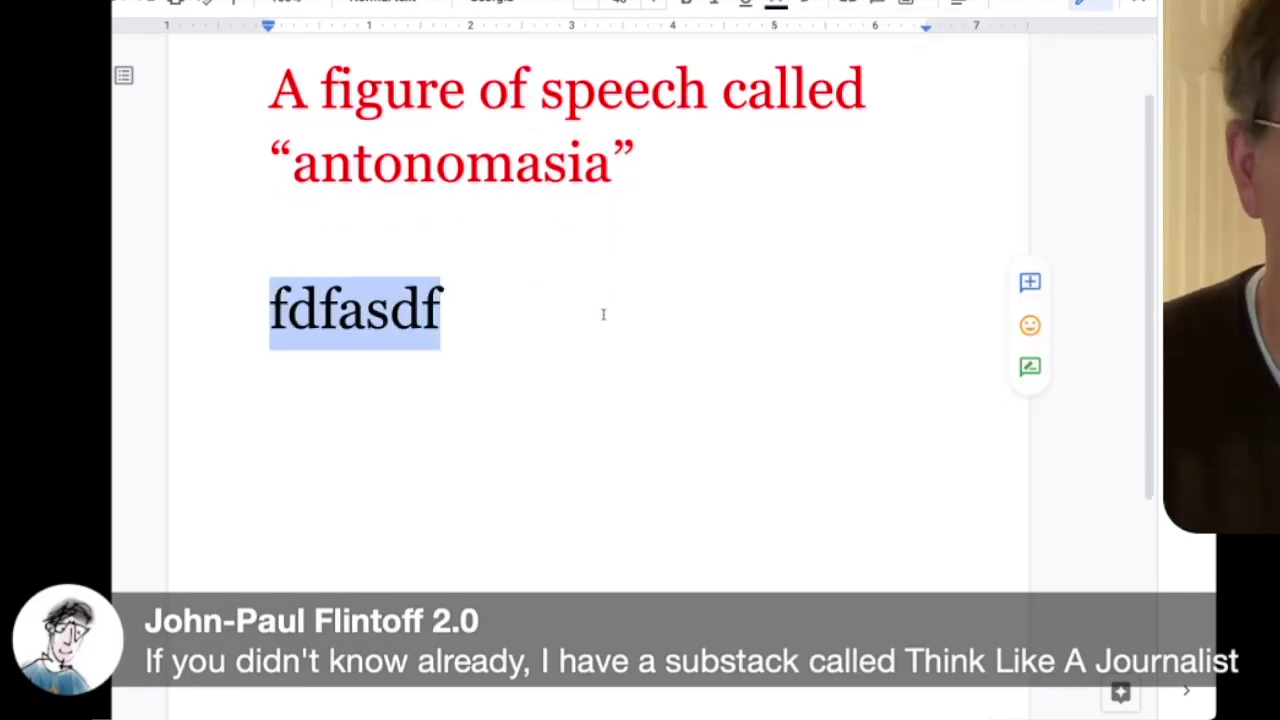
text(“It may be that Johnson will dance rings round the Labour leader, Gordon Browning him...”)
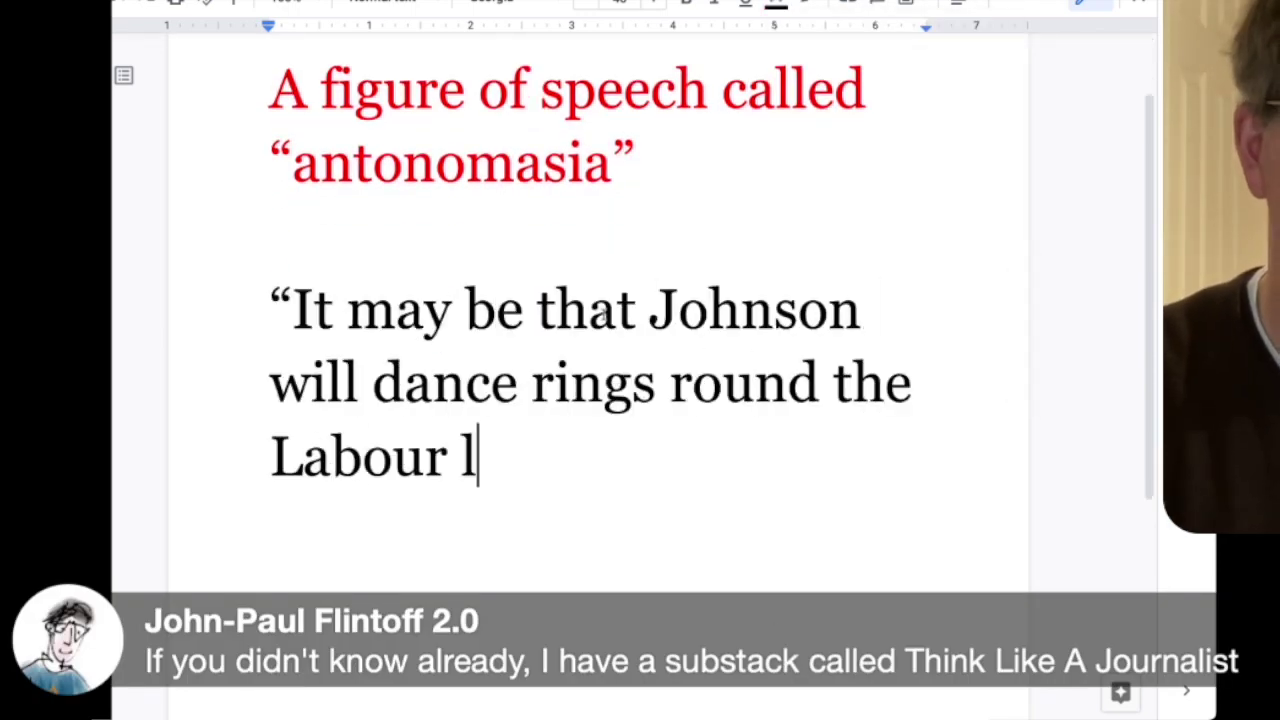